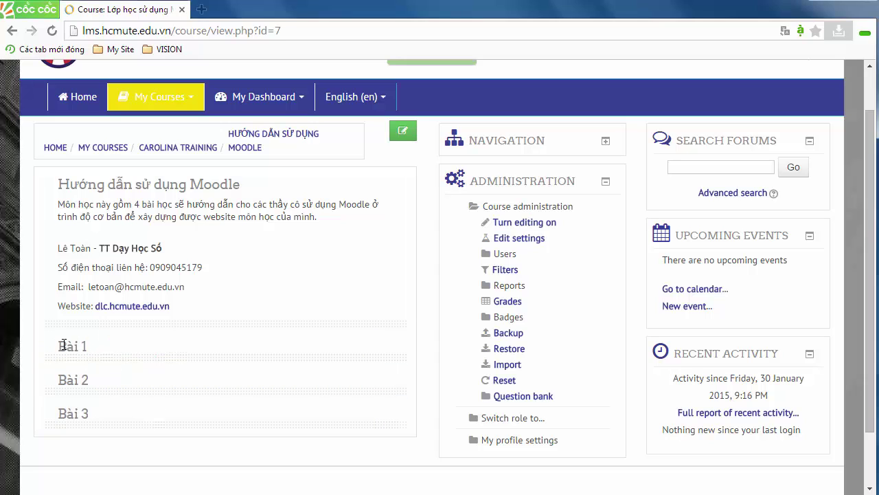
Examine the course page's introduction and its lesson sections Bài 1 to Bài 3.
drag(63, 345, 132, 419)
click(132, 419)
scroll(114, 400, down, 1)
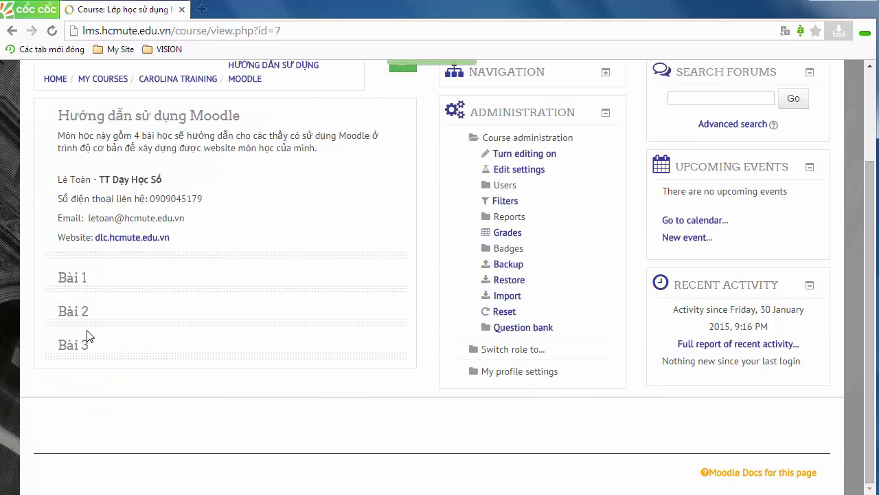
click(55, 278)
scroll(61, 347, up, 1)
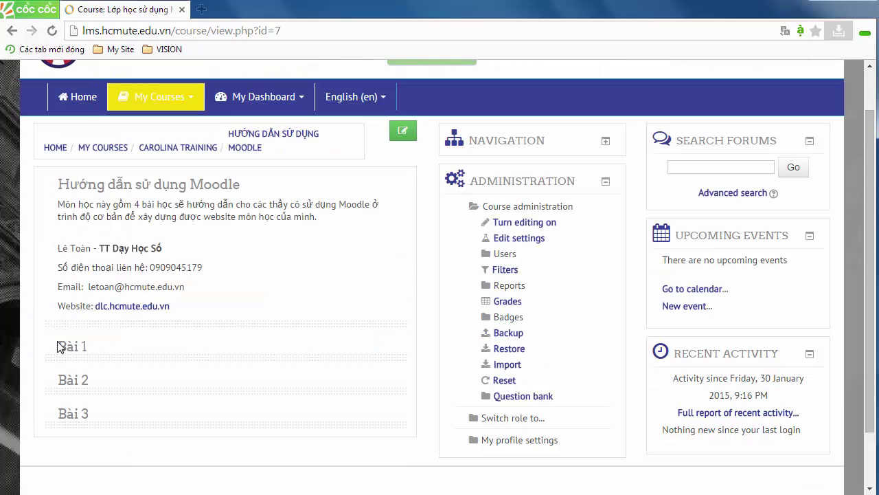
triple_click(97, 348)
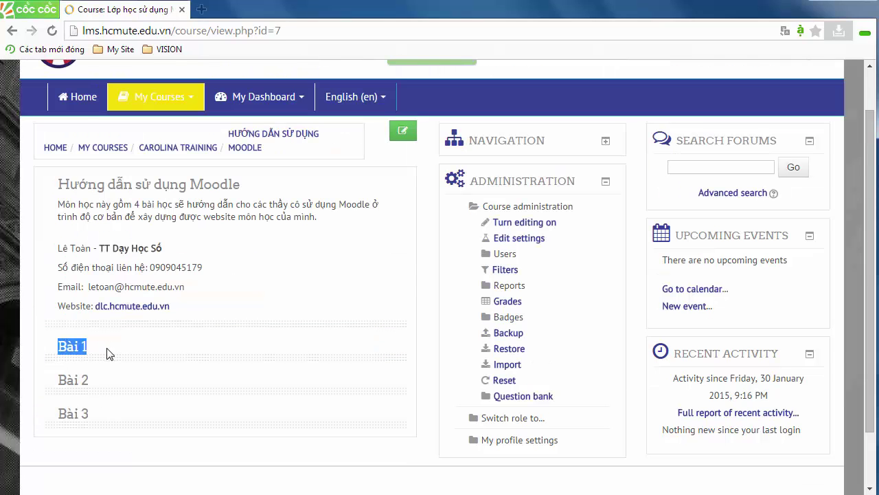
click(60, 346)
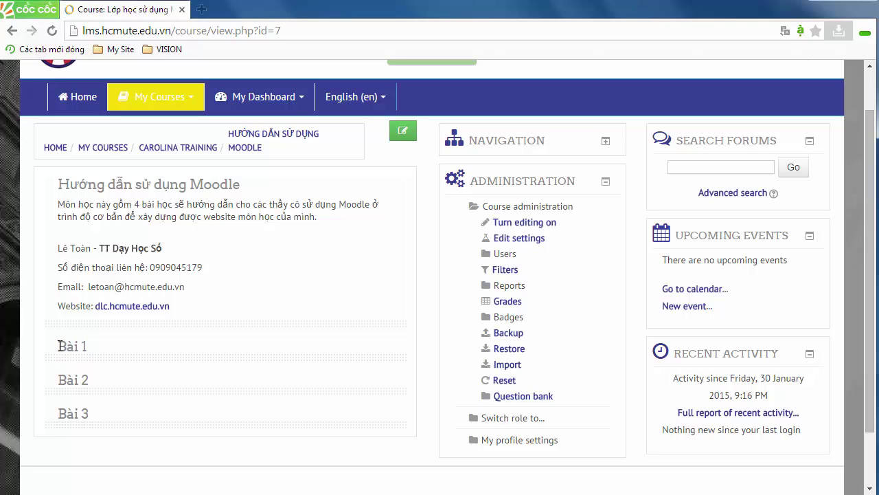
drag(61, 346, 107, 347)
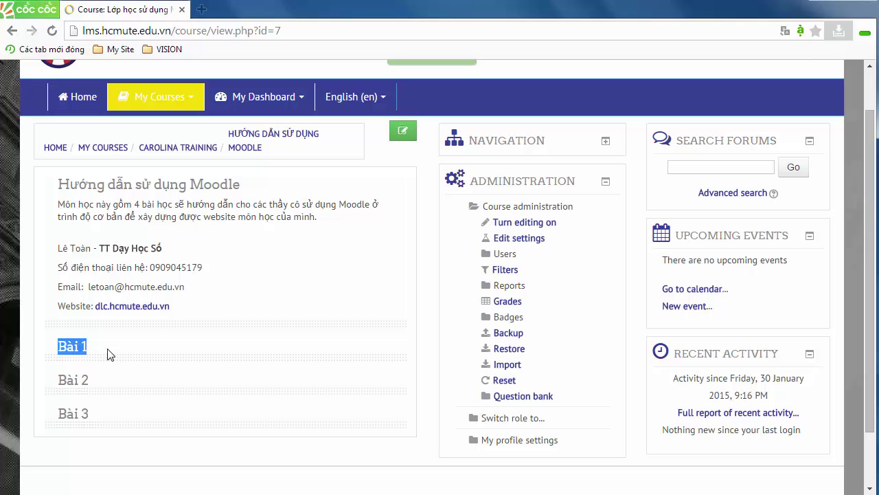
click(106, 354)
drag(58, 348, 114, 353)
click(115, 353)
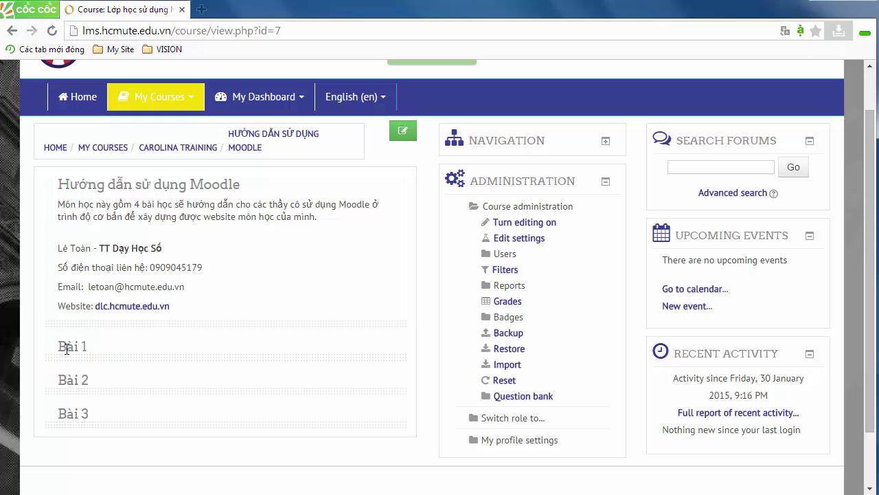
drag(61, 345, 114, 373)
click(114, 373)
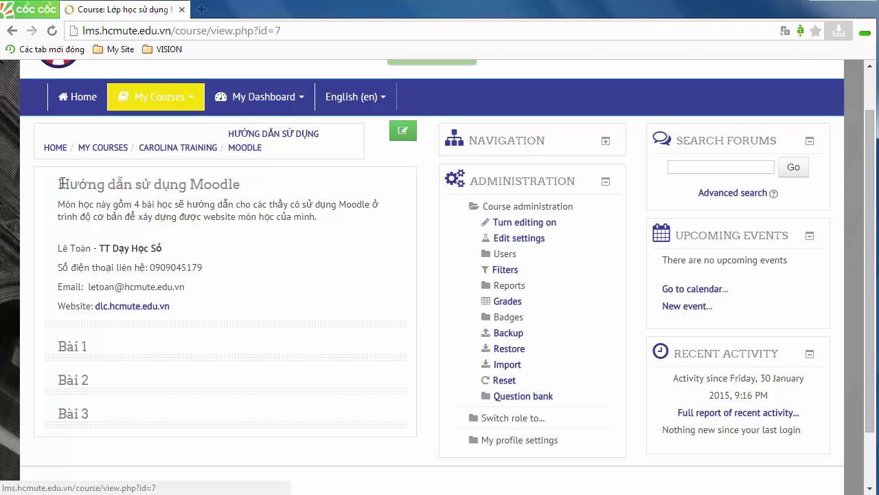
drag(59, 185, 116, 396)
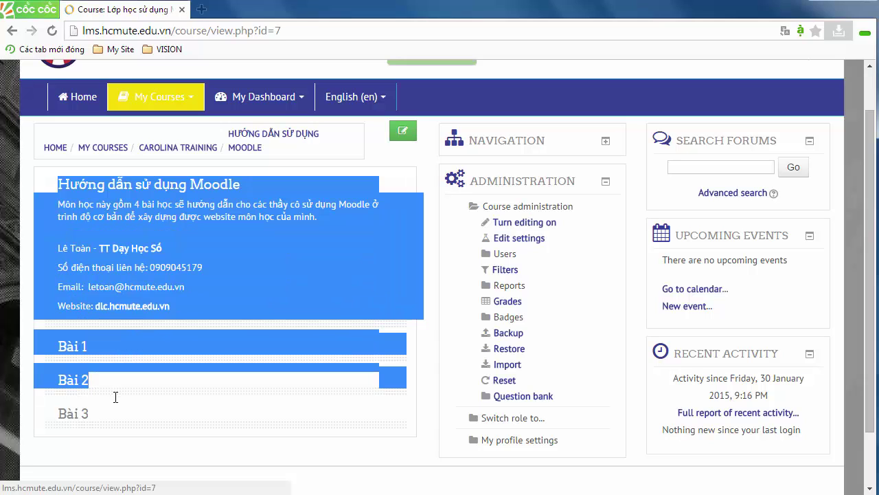
click(400, 242)
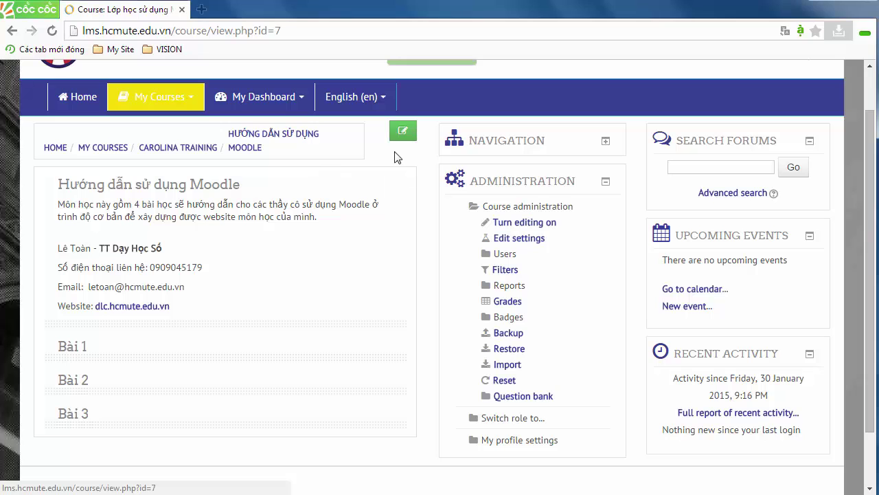
Turn on editing for the course and copy the heading and introductory text of the first section.
click(404, 133)
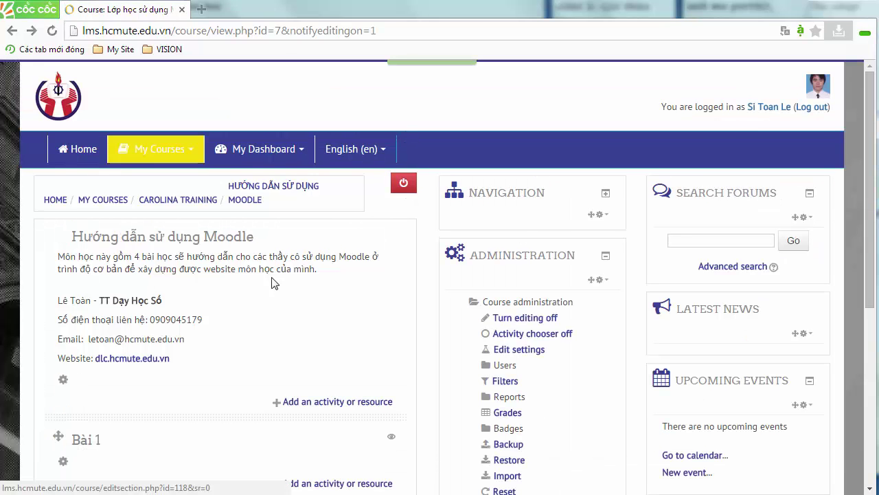
drag(72, 236, 208, 354)
key(ctrl+c)
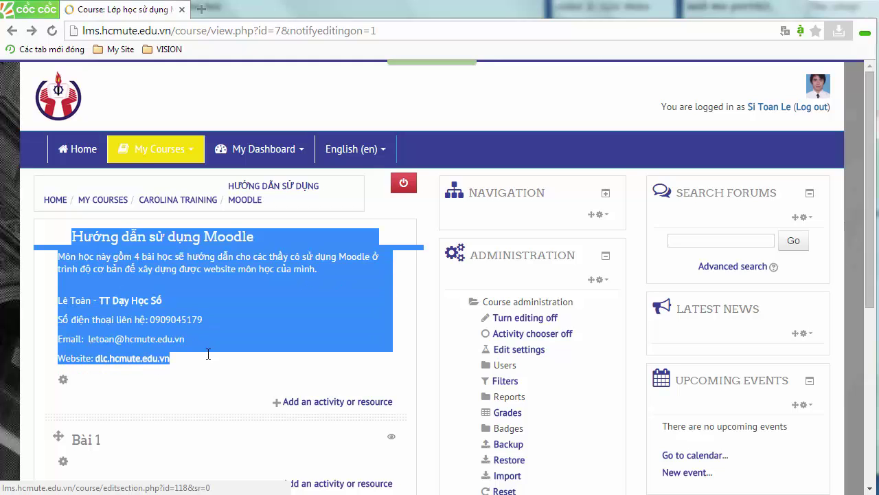
scroll(217, 387, down, 2)
click(187, 260)
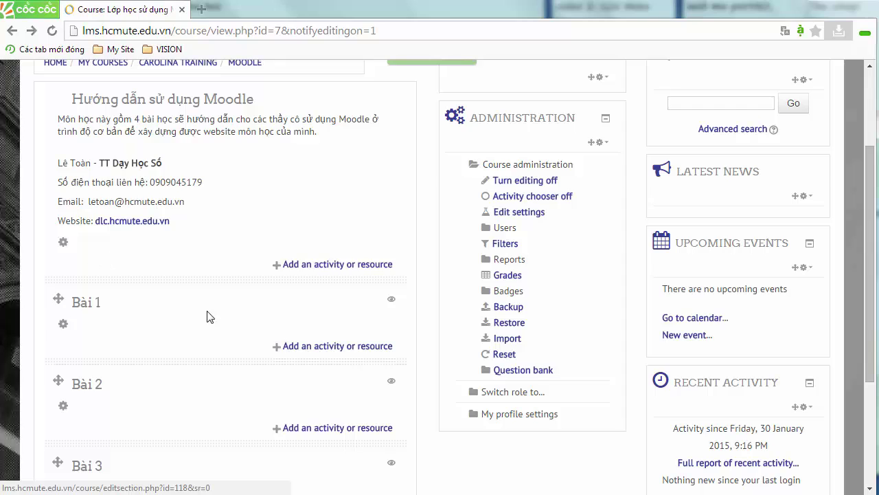
scroll(210, 316, up, 2)
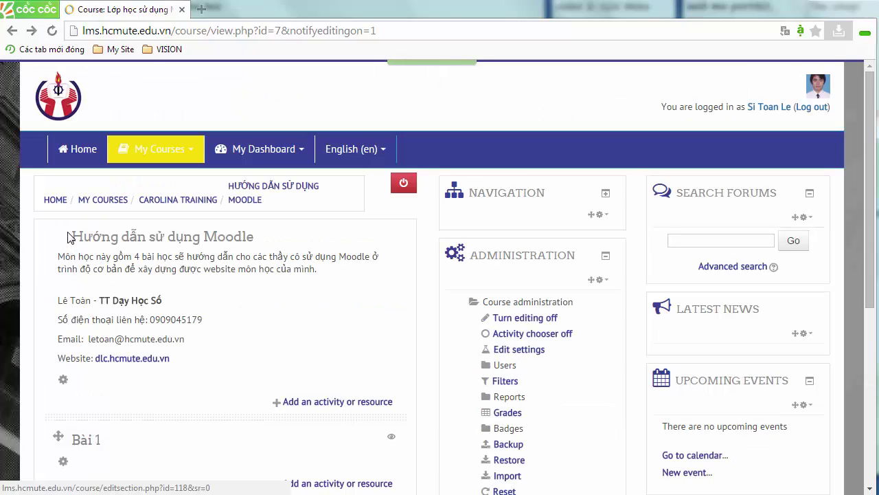
Edit the introductory section, disabling its default section name and naming it "Hướng dẫn sử dụng Moodle".
click(63, 383)
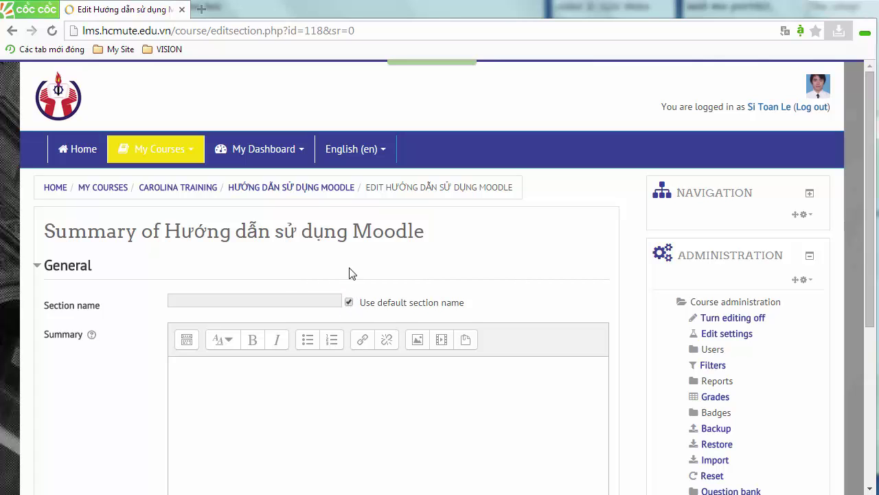
click(349, 303)
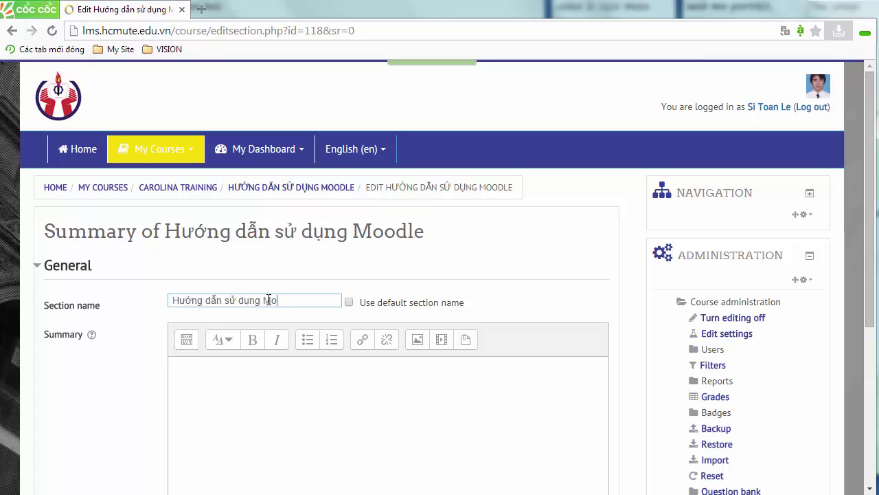
text(odle)
Paste the copied course description and contact details into the section's summary and save the changes.
click(213, 358)
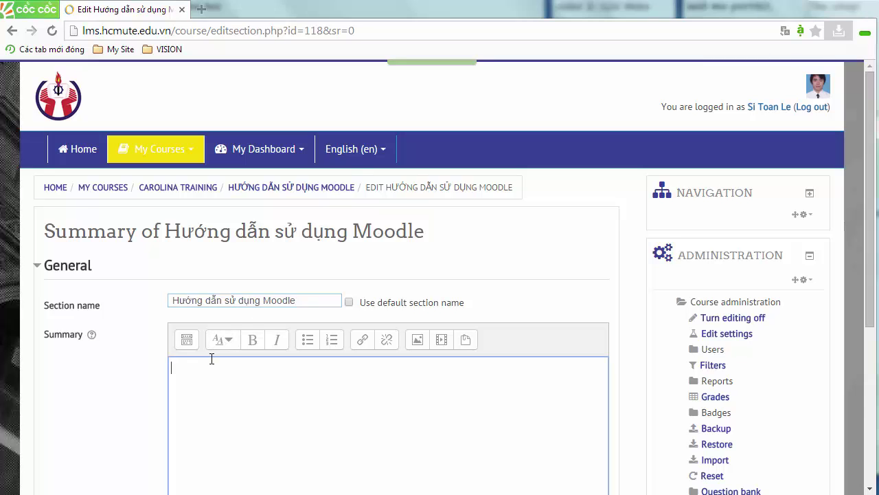
scroll(211, 358, down, 2)
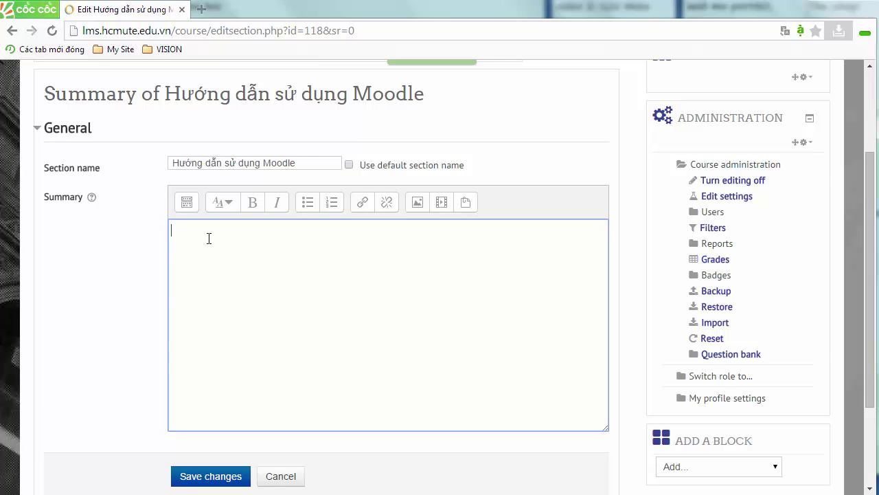
key(ctrl+v)
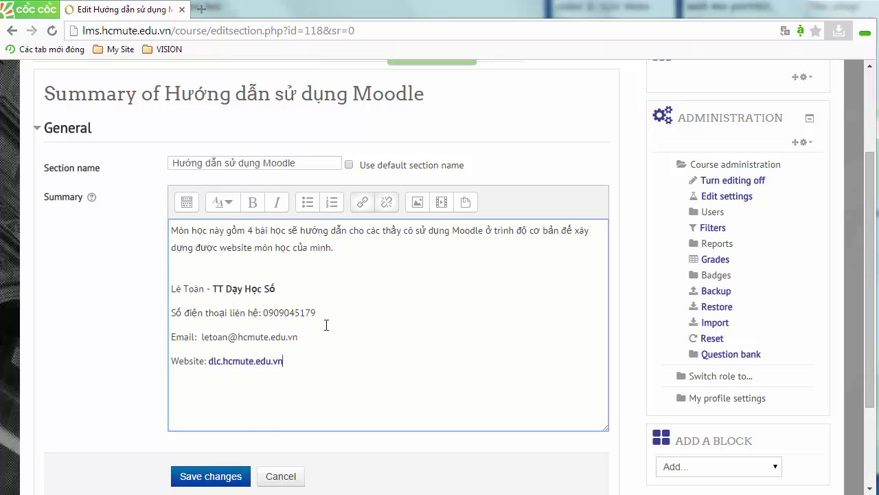
drag(171, 230, 317, 378)
click(318, 379)
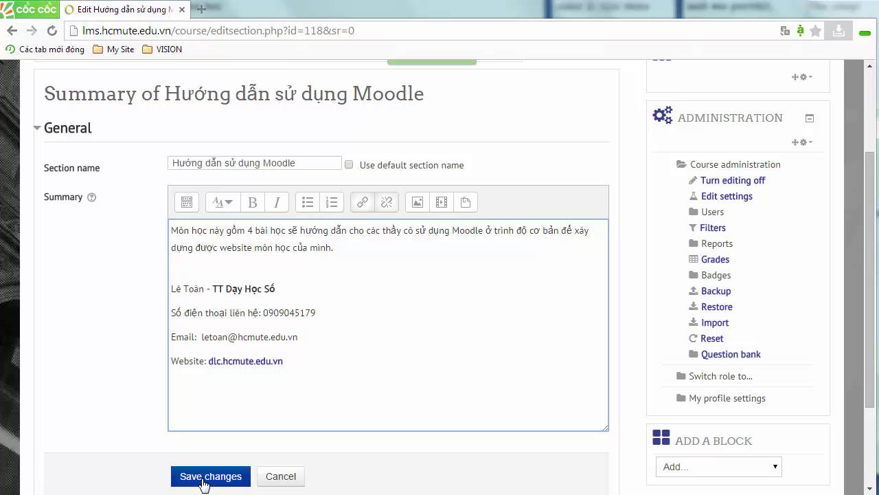
click(234, 479)
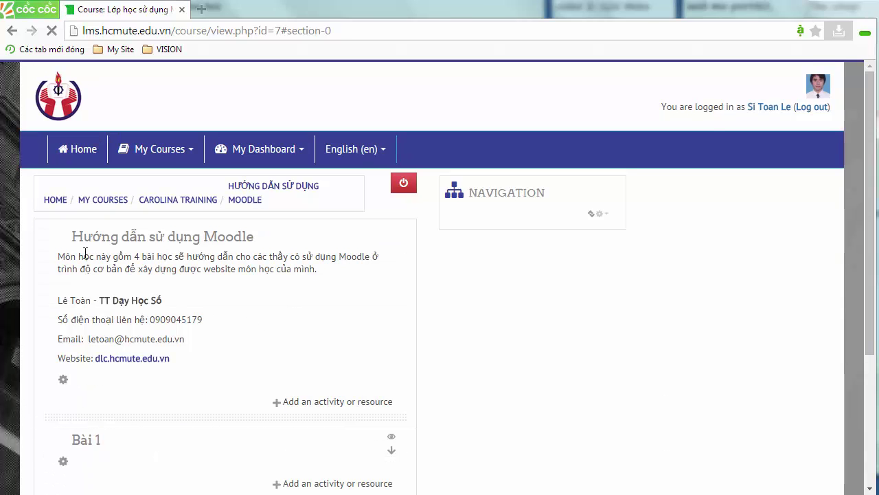
drag(251, 322, 208, 349)
click(205, 364)
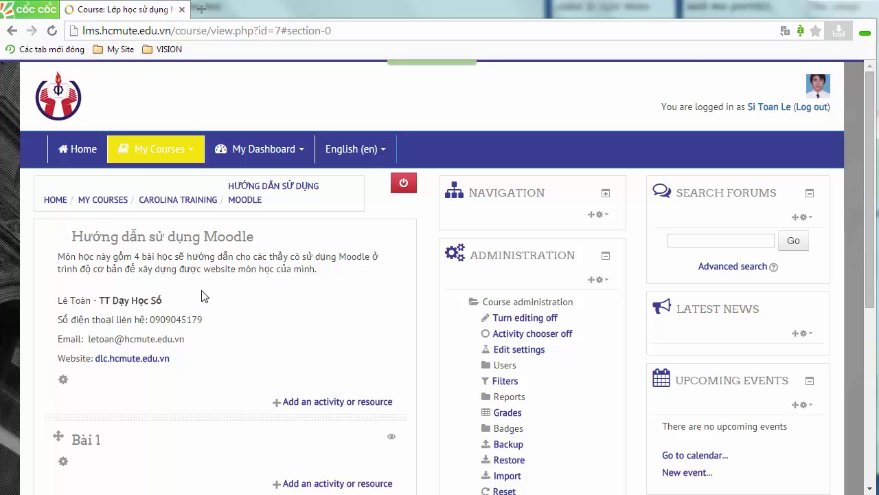
Open the summary settings of section Bài 1, review its name and summary fields, and save the section.
scroll(193, 367, down, 2)
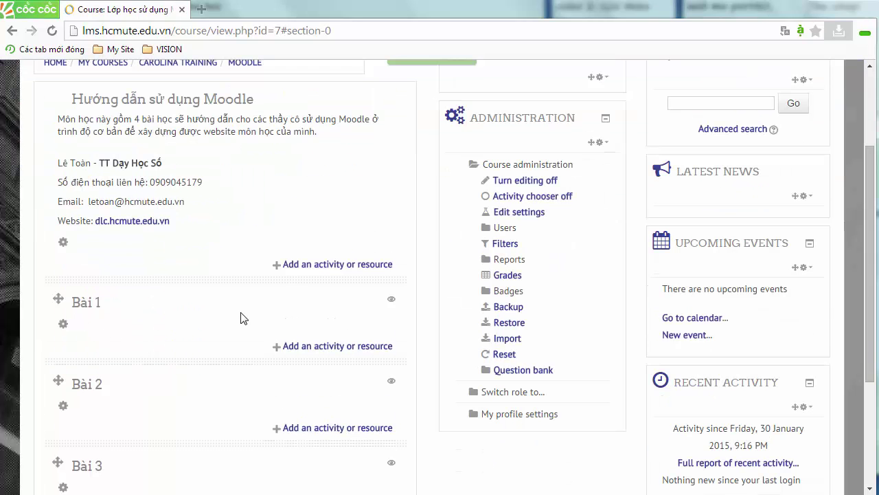
scroll(79, 279, down, 1)
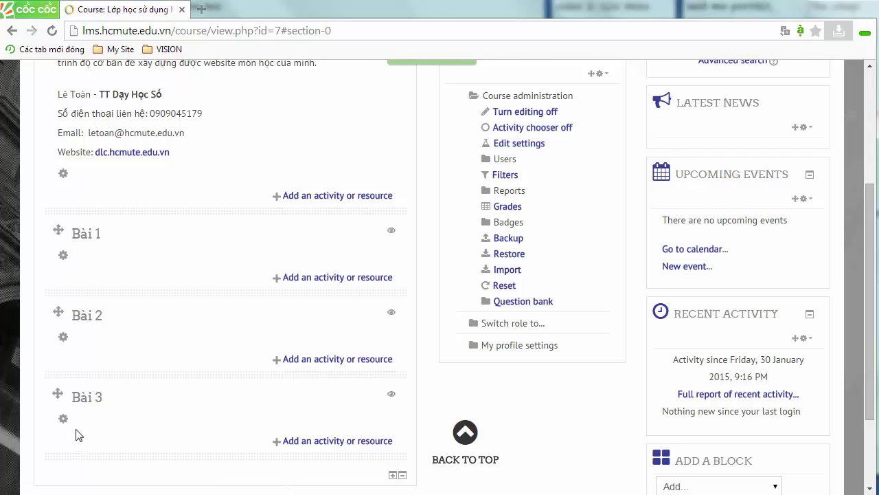
scroll(79, 433, down, 3)
scroll(120, 387, up, 3)
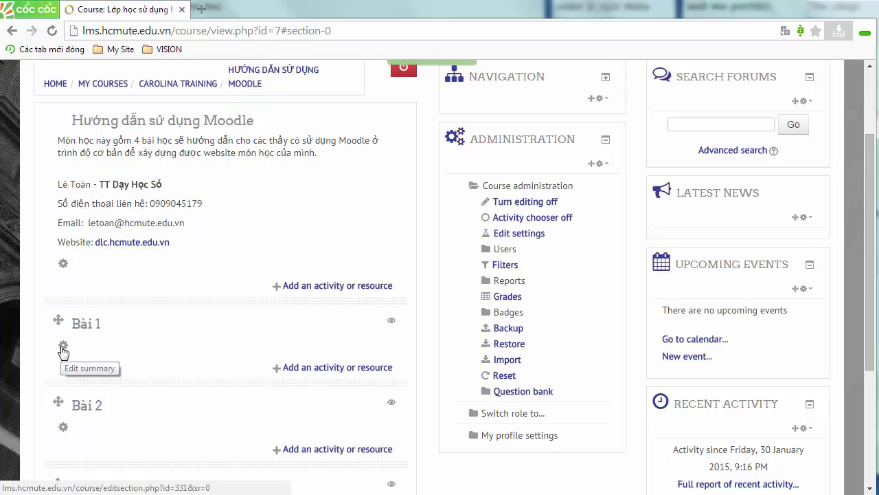
click(63, 345)
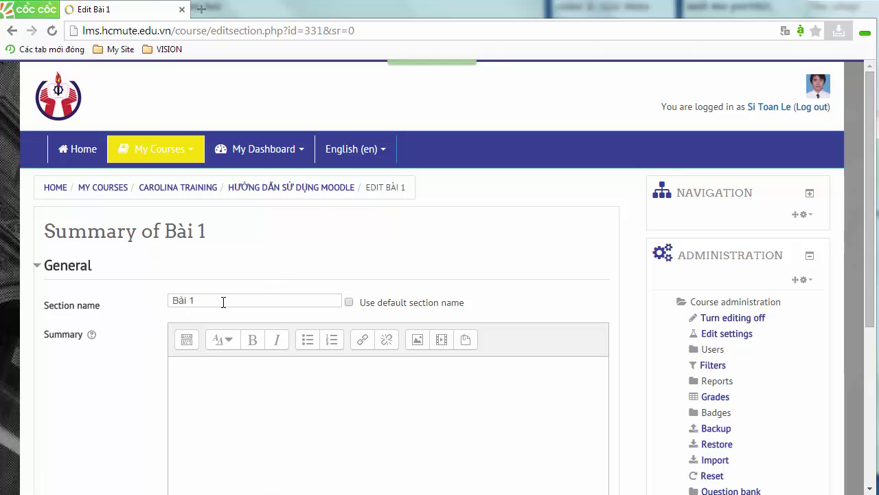
scroll(223, 301, down, 1)
scroll(224, 302, up, 1)
drag(212, 300, 162, 300)
click(212, 303)
click(195, 371)
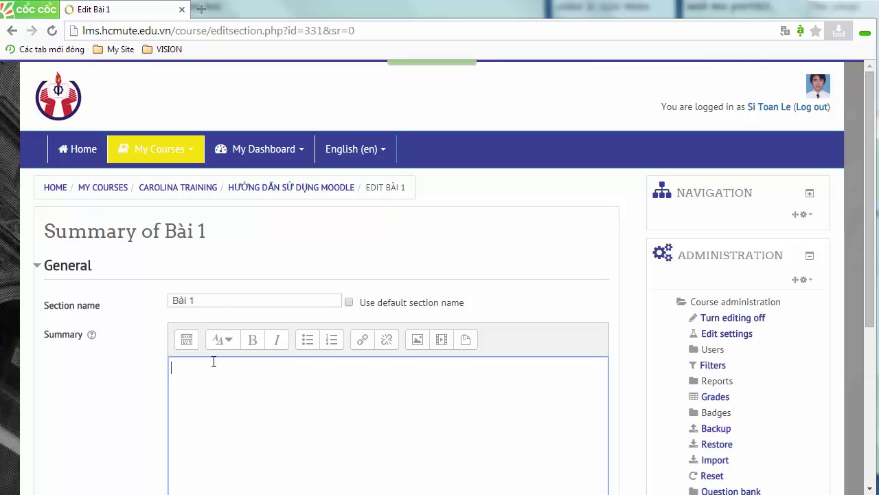
scroll(216, 377, down, 4)
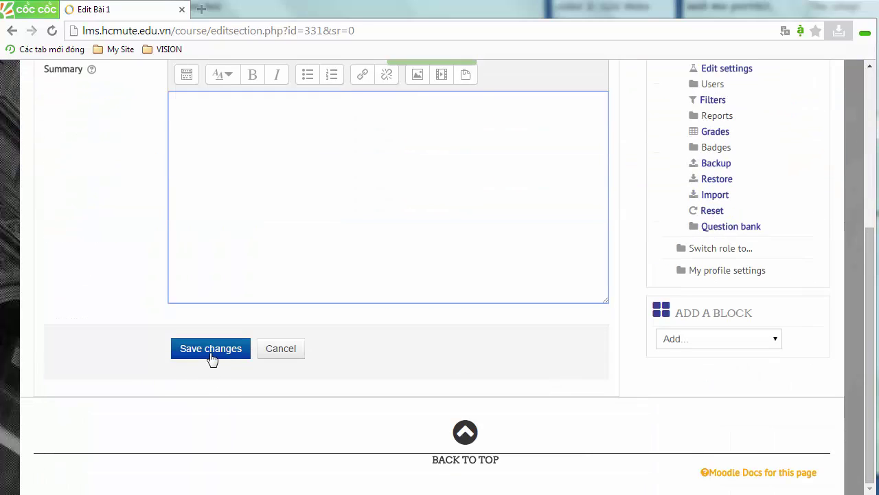
click(214, 352)
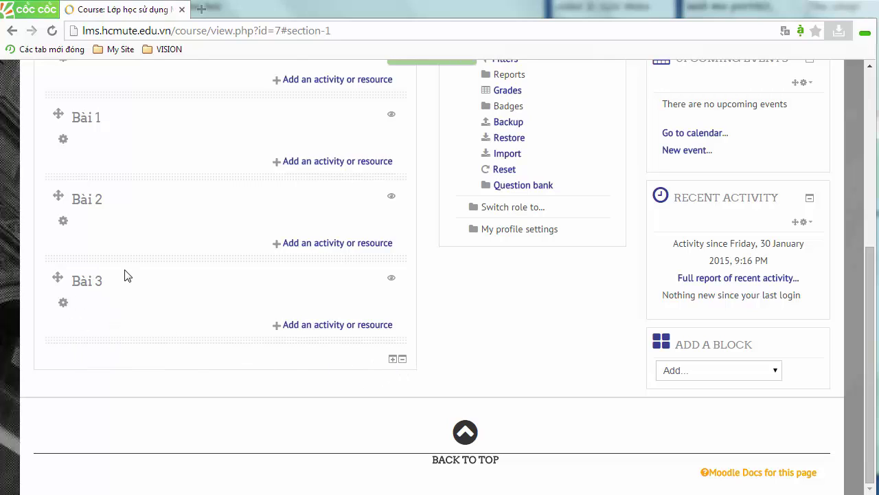
Add a section after Bài 3, name it "Bài 4" and save it.
click(393, 360)
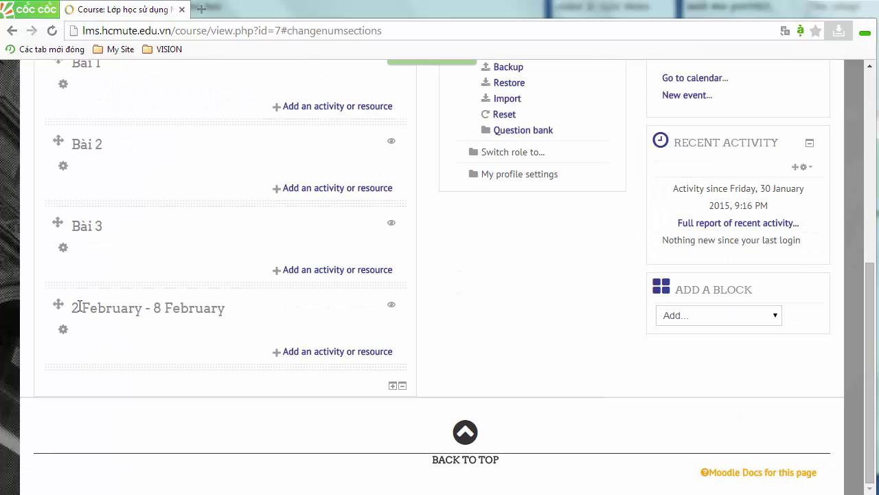
click(63, 330)
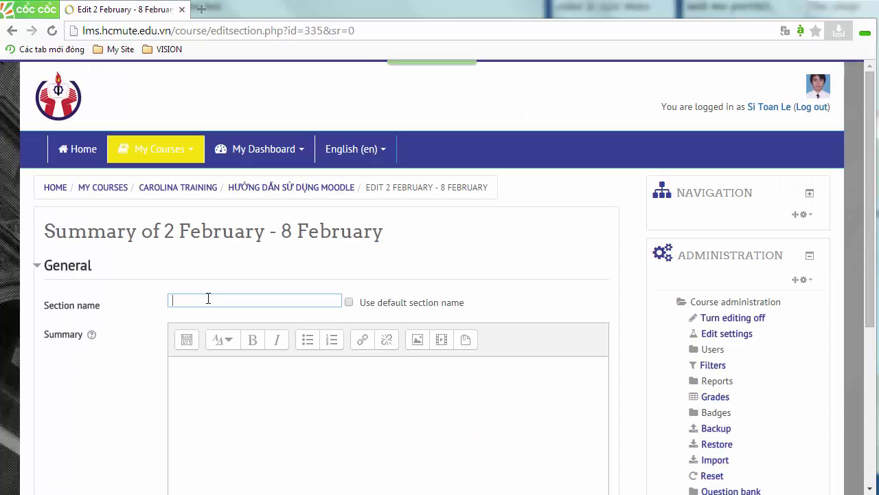
click(208, 299)
text(Baif)
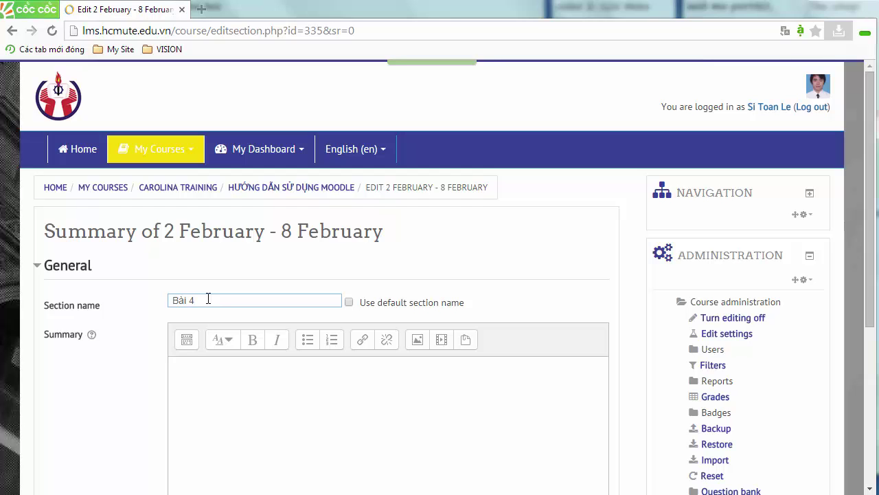
click(214, 365)
scroll(214, 365, down, 3)
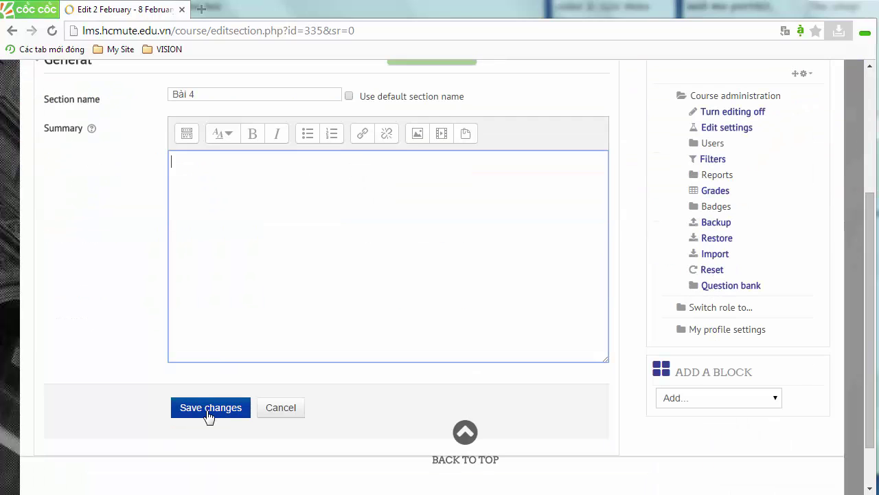
click(209, 410)
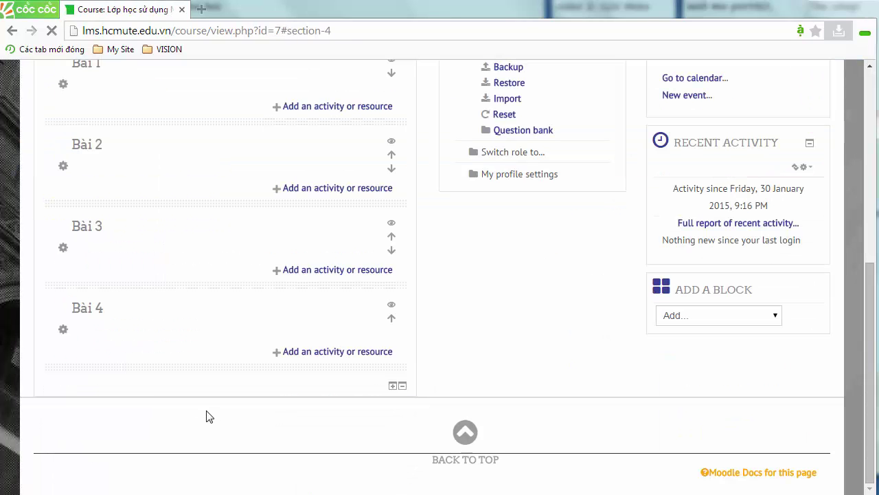
Add another section after Bài 4 and name it "Bài 5".
click(393, 387)
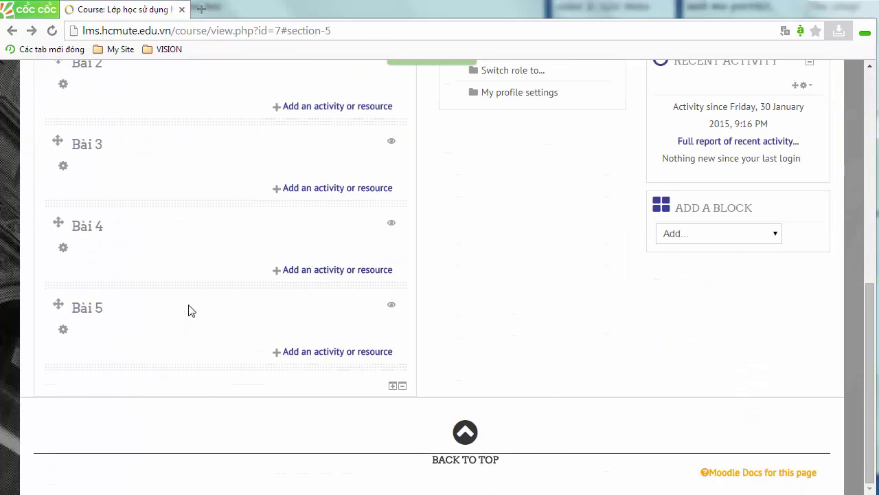
scroll(101, 237, up, 5)
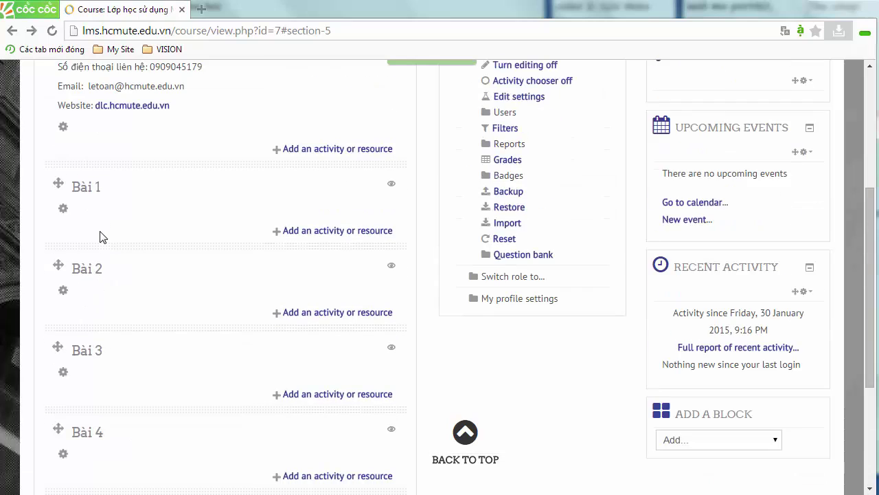
Look over the course page, from the introductory section's title and contact details through the sections Bài 1 to Bài 5.
scroll(101, 237, up, 1)
scroll(110, 240, down, 4)
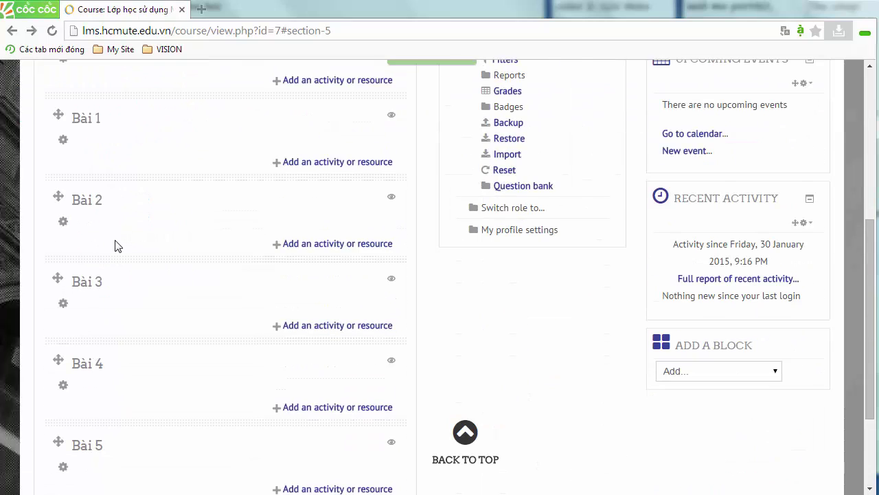
scroll(114, 245, down, 2)
scroll(304, 314, up, 7)
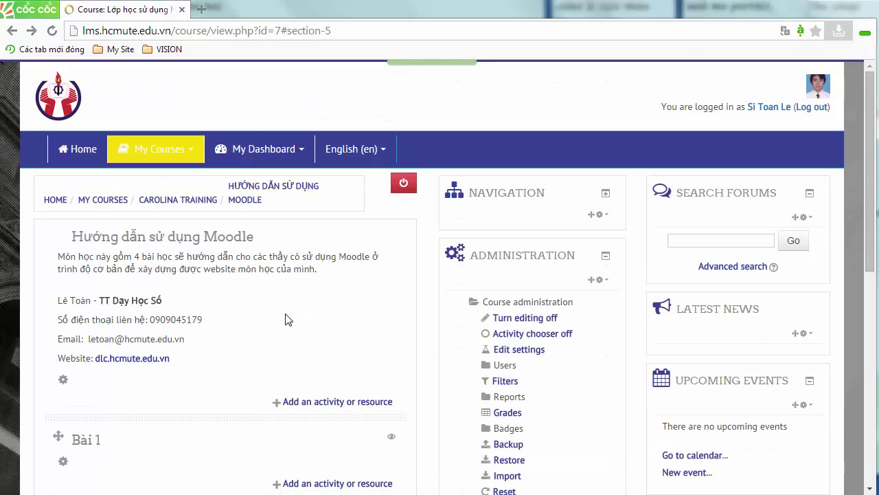
scroll(286, 318, down, 4)
scroll(284, 318, up, 4)
drag(66, 235, 216, 377)
click(215, 377)
scroll(291, 333, down, 2)
scroll(275, 321, up, 1)
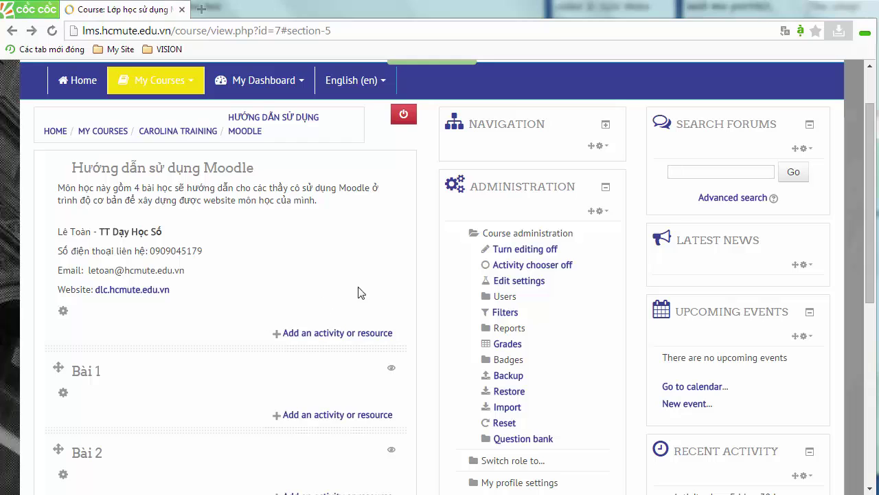
Open the course settings and review the full name, short name and course summary fields.
click(519, 282)
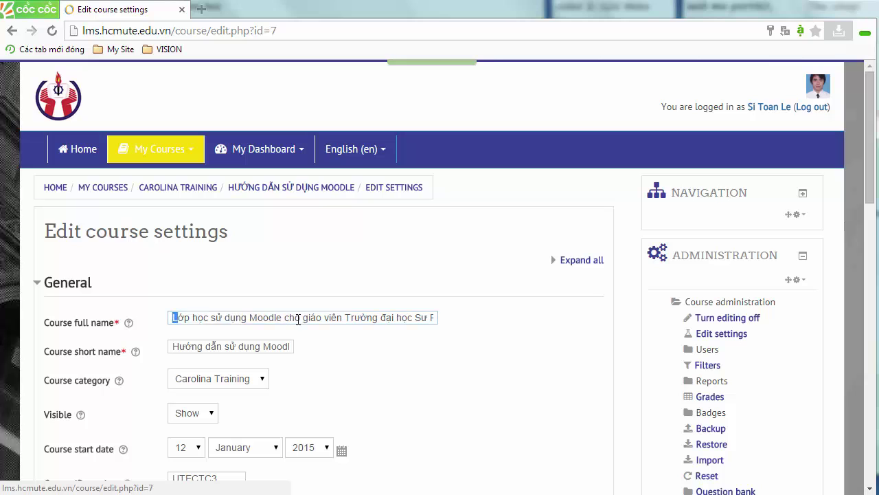
scroll(371, 370, down, 1)
click(191, 255)
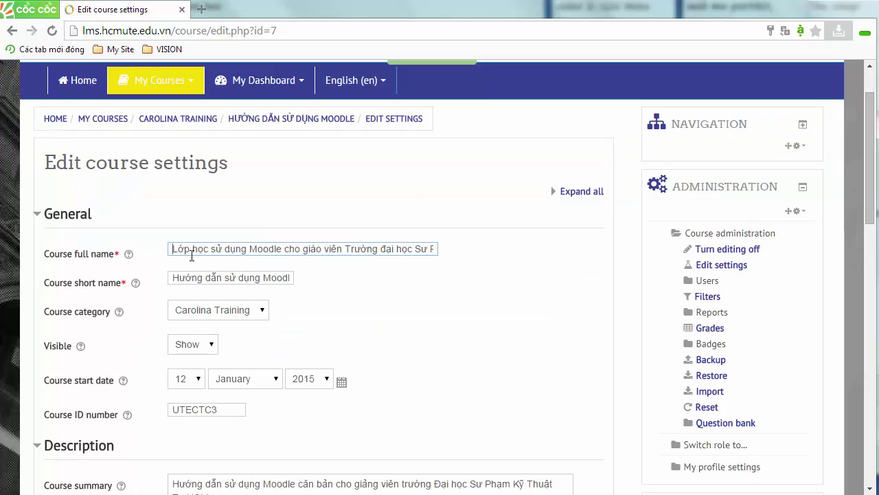
drag(177, 248, 324, 275)
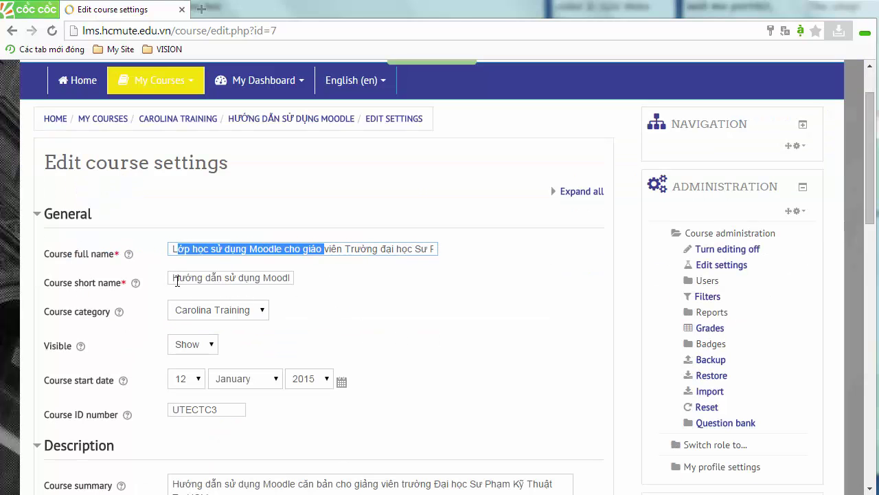
click(176, 281)
scroll(377, 302, down, 4)
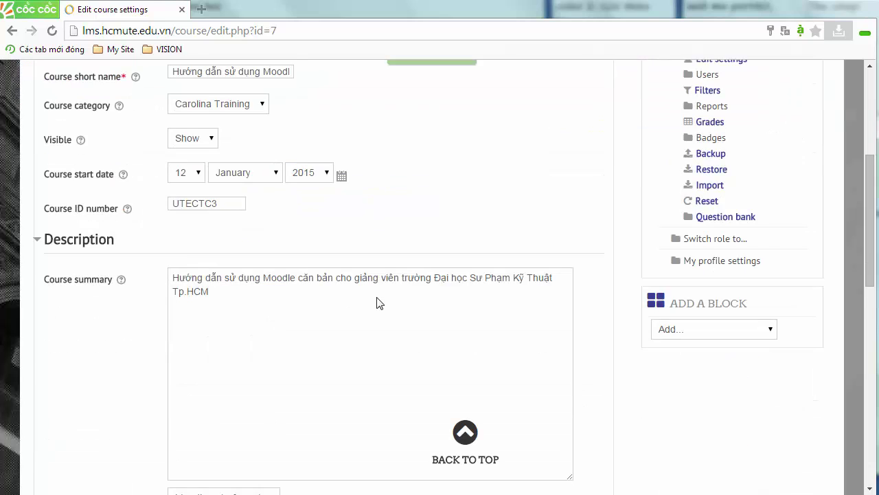
click(235, 239)
key(ctrl+a)
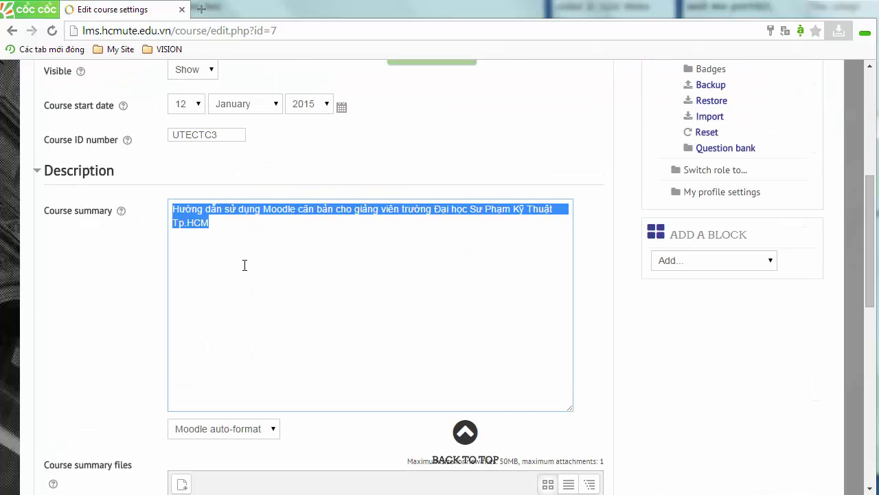
scroll(259, 267, up, 2)
scroll(275, 268, down, 3)
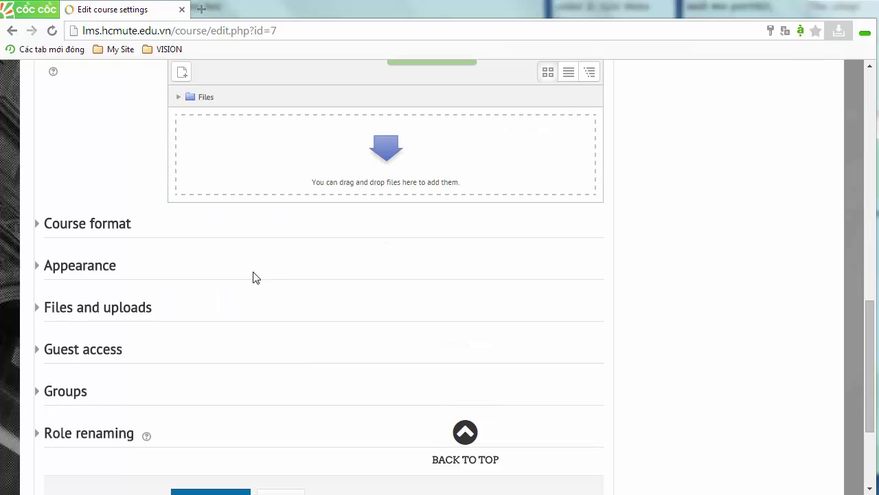
Expand the course format settings and set the number of sections to 10.
click(61, 227)
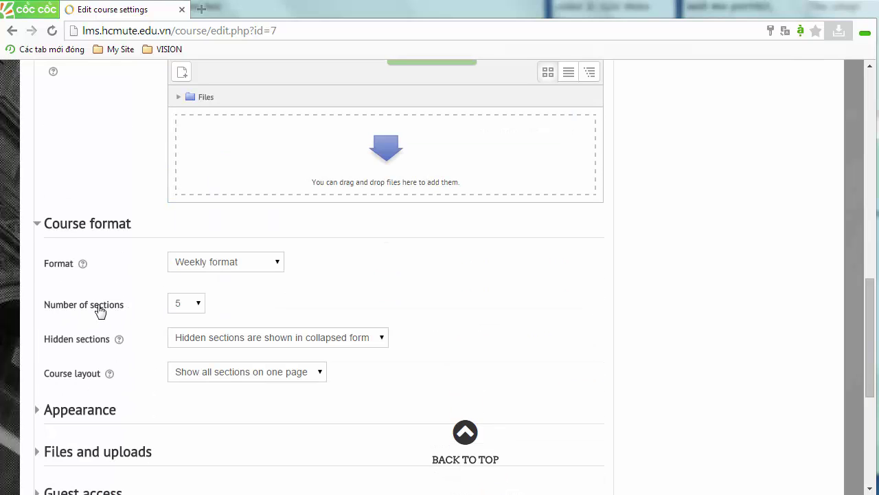
click(199, 305)
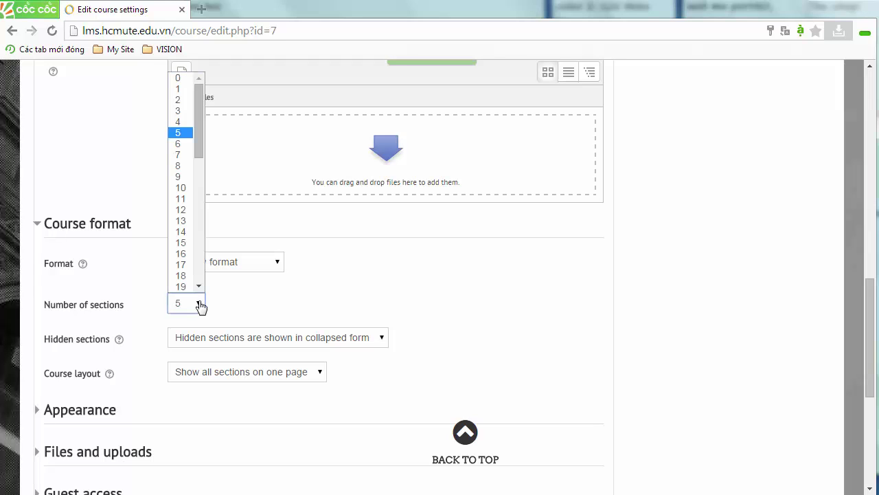
click(182, 189)
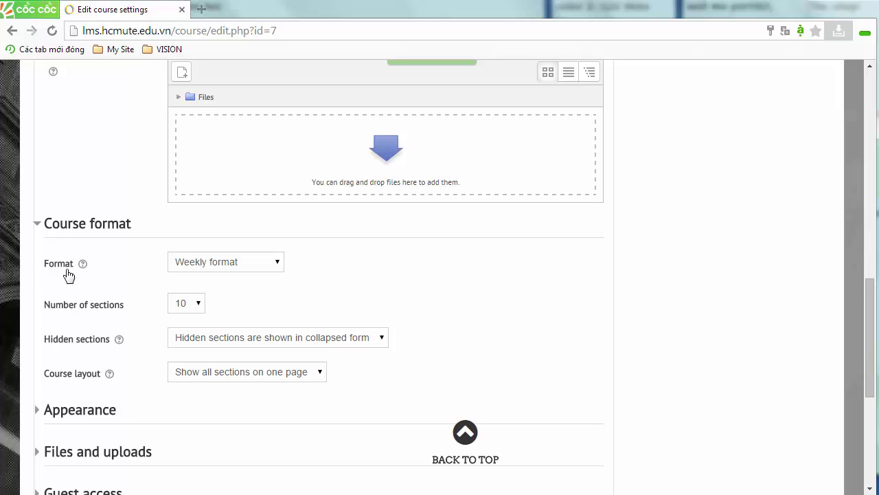
Review the available options for the course's format and course layout, keeping the current choices.
click(277, 268)
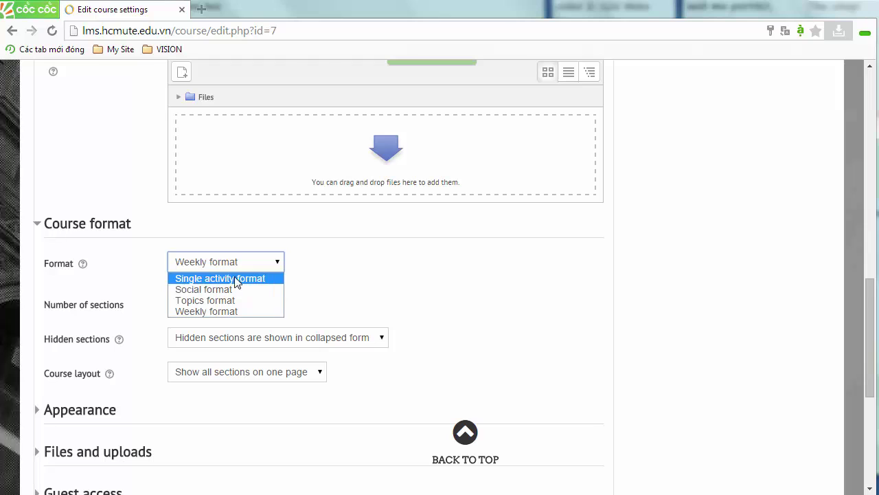
click(382, 296)
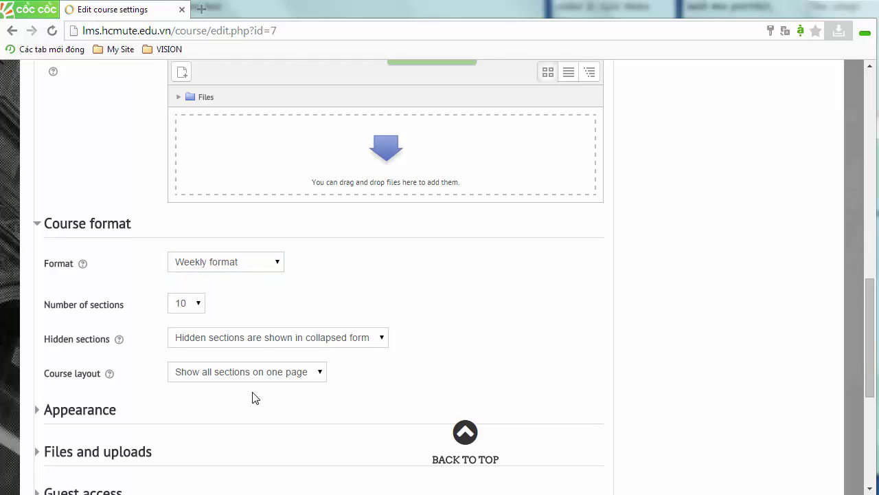
click(279, 377)
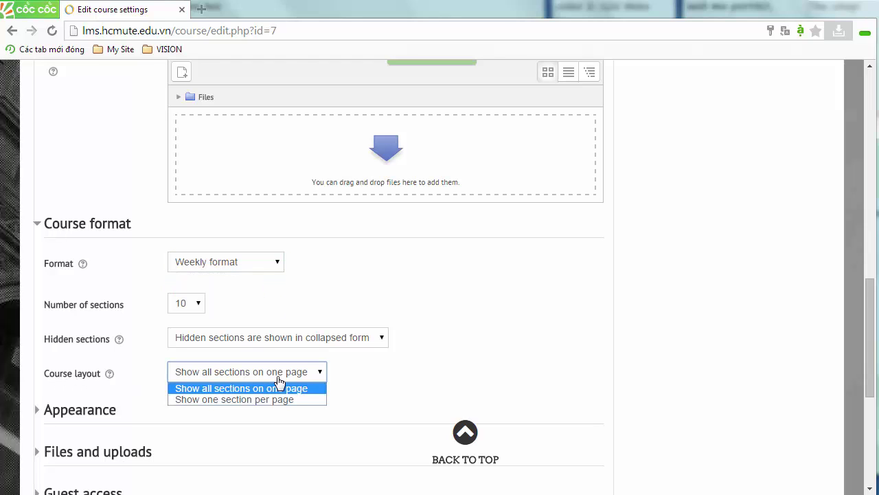
click(358, 372)
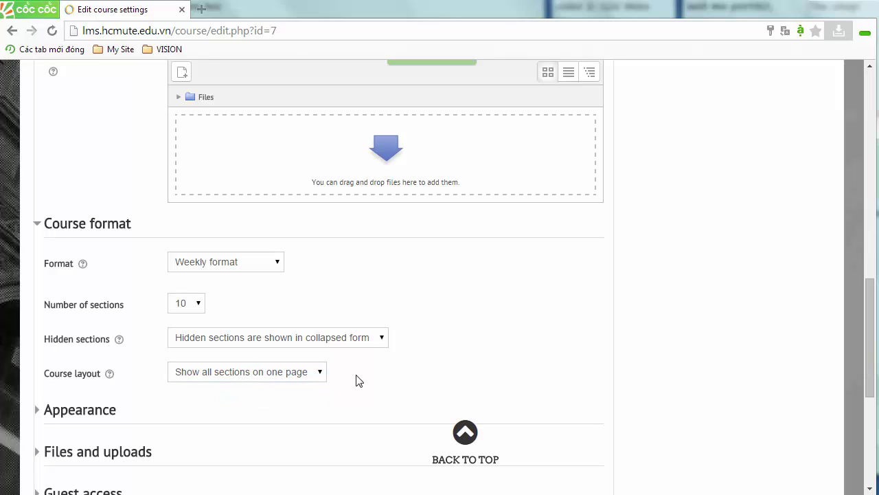
click(232, 371)
click(339, 385)
click(270, 373)
click(356, 393)
click(251, 372)
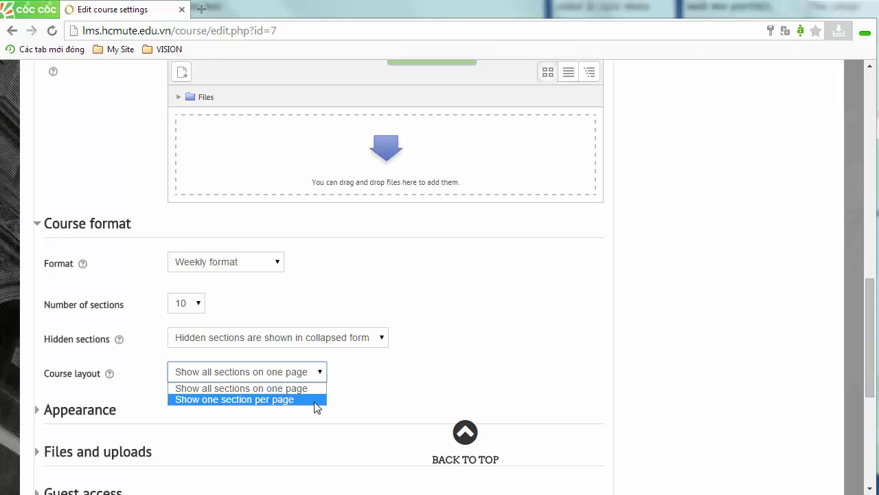
click(354, 400)
Look over the remaining course settings and save the changes.
scroll(263, 381, down, 3)
scroll(202, 219, up, 11)
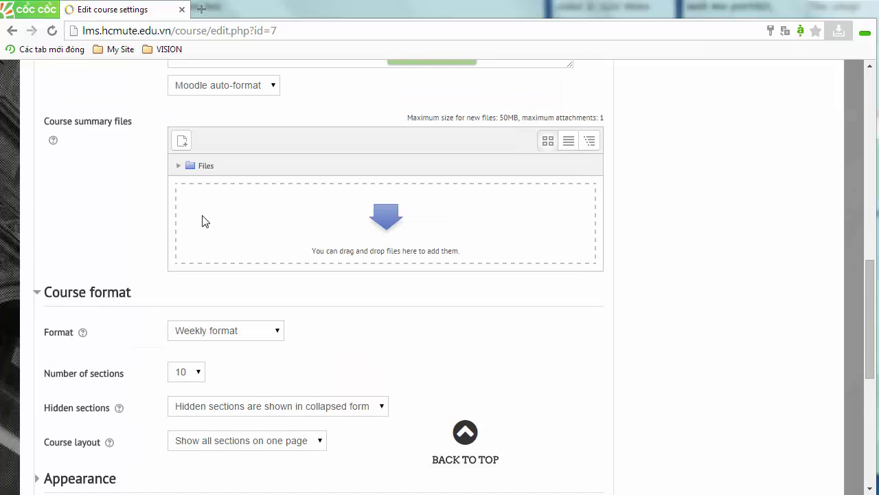
scroll(240, 259, down, 5)
scroll(240, 293, down, 7)
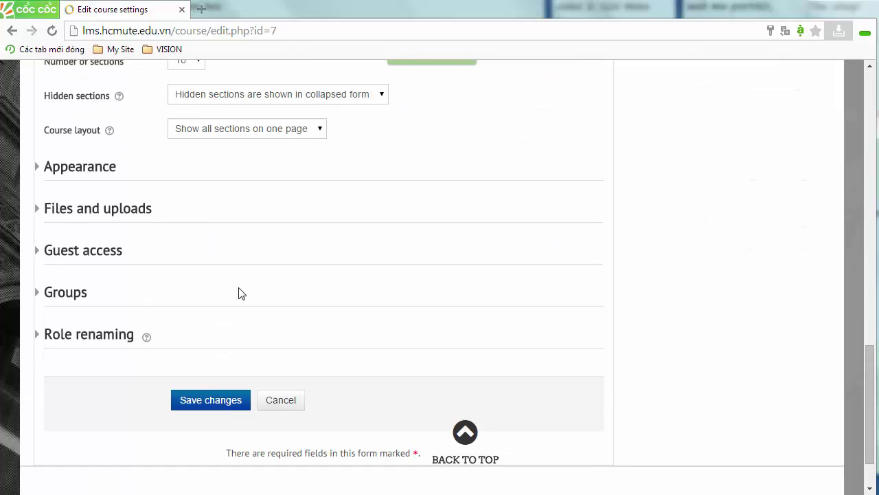
scroll(241, 292, up, 2)
scroll(220, 329, down, 3)
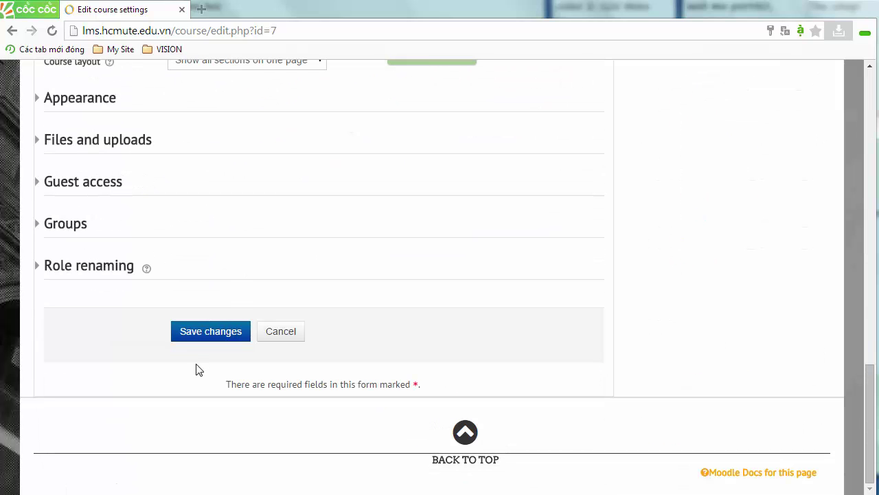
click(217, 334)
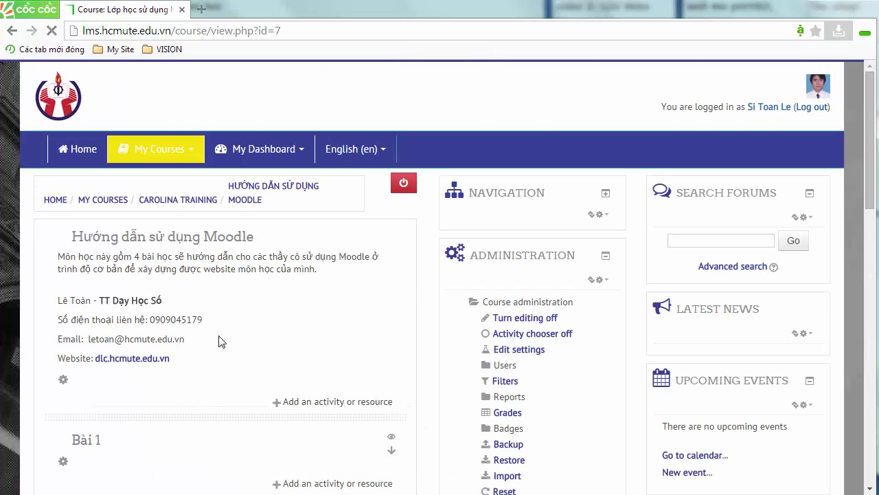
Examine the course page's introduction, lesson sections and the date-named weekly sections following Bài 5.
scroll(219, 341, down, 5)
scroll(220, 342, down, 2)
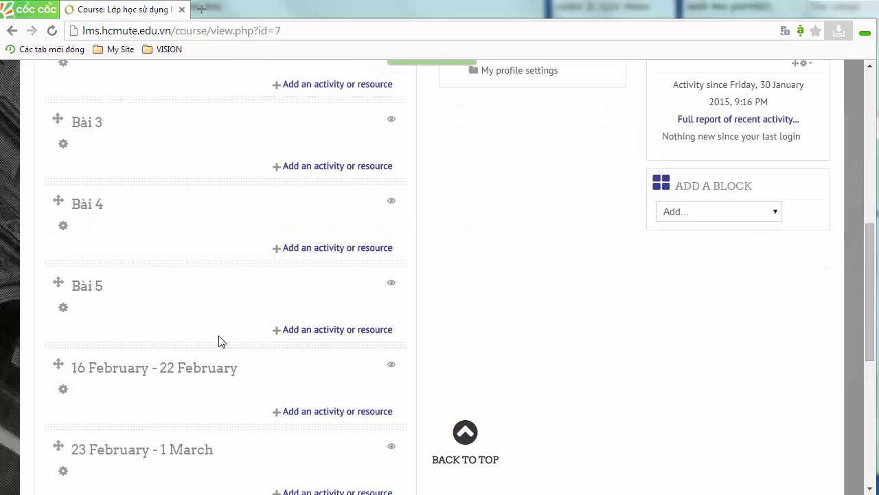
scroll(206, 316, up, 7)
drag(62, 238, 222, 363)
click(223, 364)
scroll(197, 364, down, 5)
scroll(175, 351, down, 3)
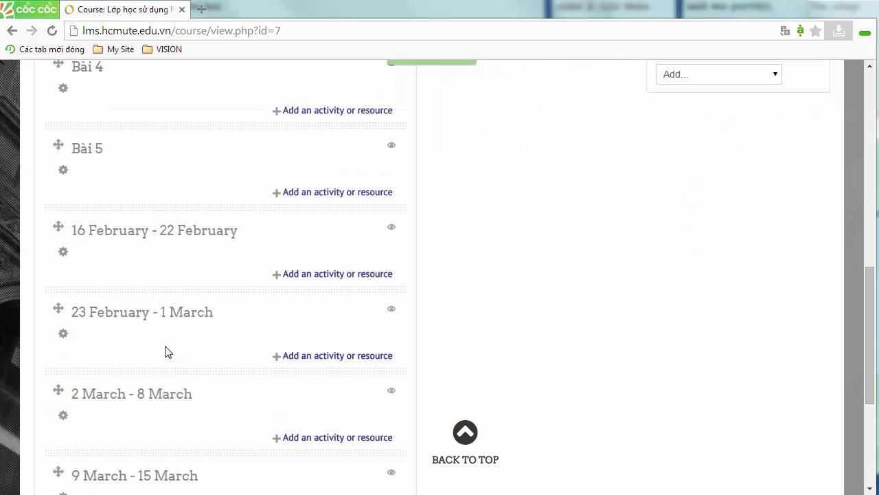
drag(107, 155, 59, 138)
click(109, 297)
drag(175, 417, 192, 397)
scroll(193, 398, down, 2)
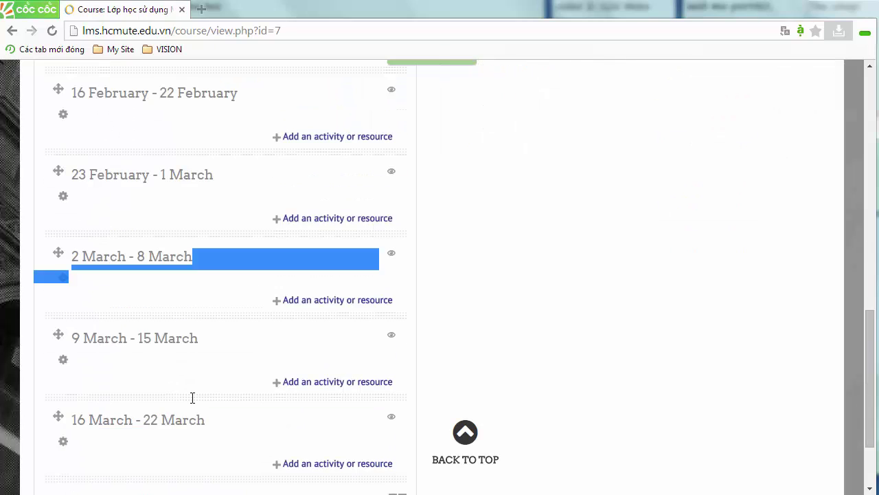
drag(154, 338, 154, 412)
scroll(154, 412, down, 2)
click(169, 309)
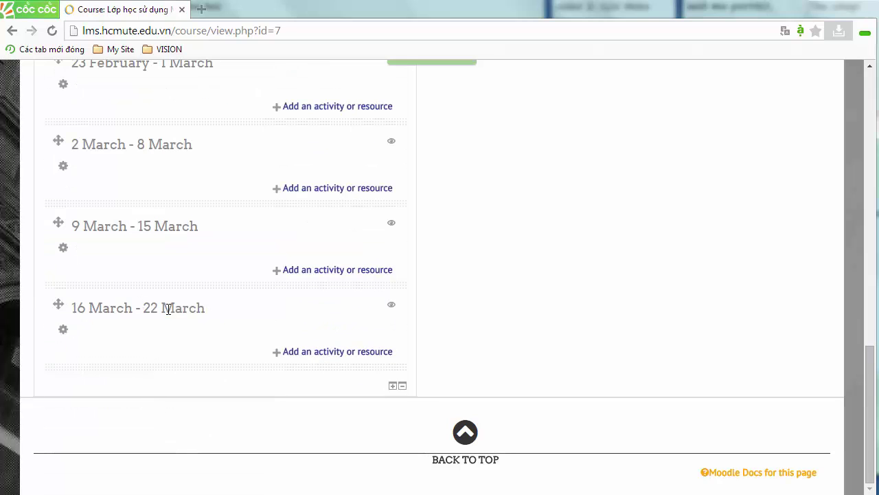
drag(140, 309, 210, 309)
Name the section 16 February - 22 February "Bài 6" and save it.
scroll(204, 383, up, 5)
click(61, 323)
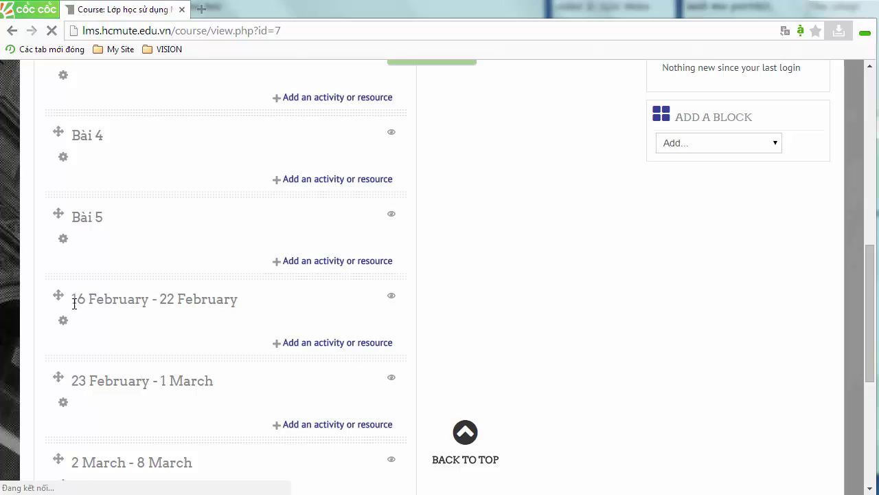
drag(75, 302, 184, 312)
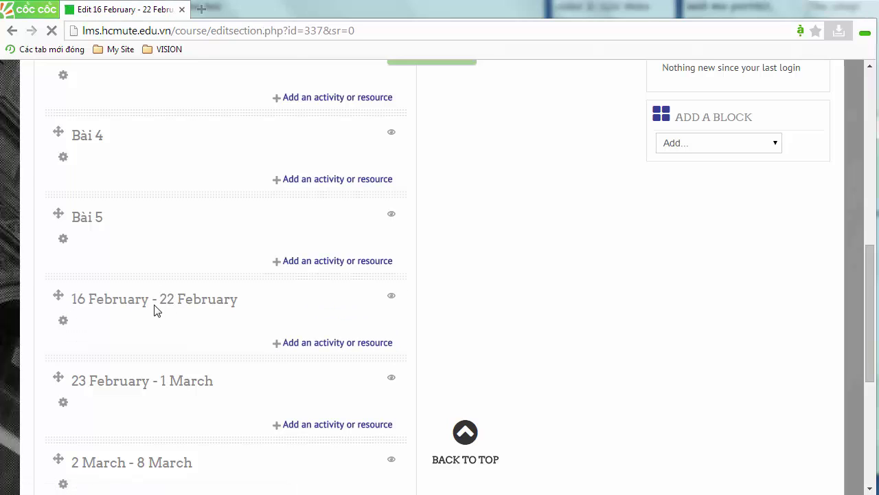
click(213, 299)
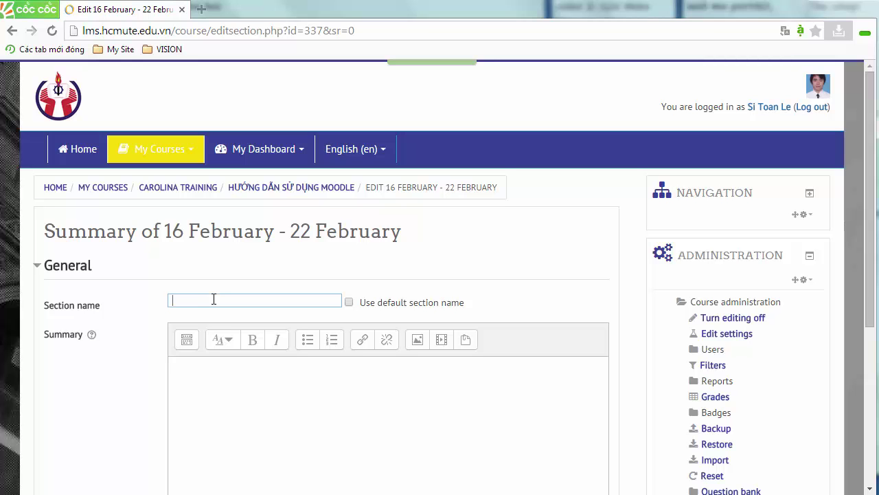
text(Bài 6)
scroll(214, 299, down, 3)
click(213, 408)
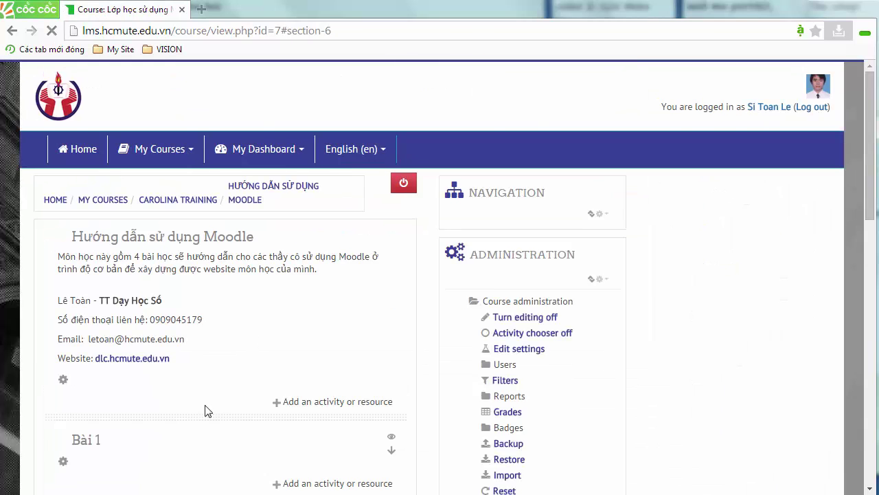
Name the section 23 February - 1 March "Bài 7" and save it.
click(59, 153)
click(218, 302)
text(ba)
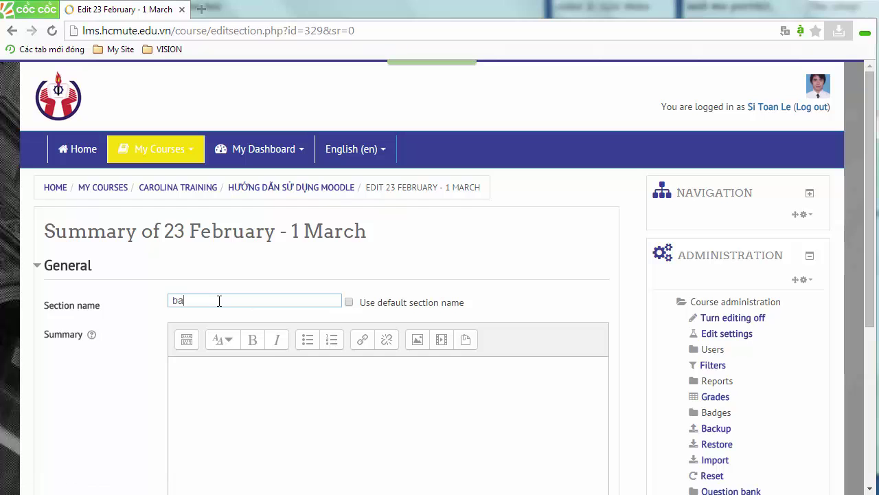
scroll(218, 300, down, 4)
click(213, 359)
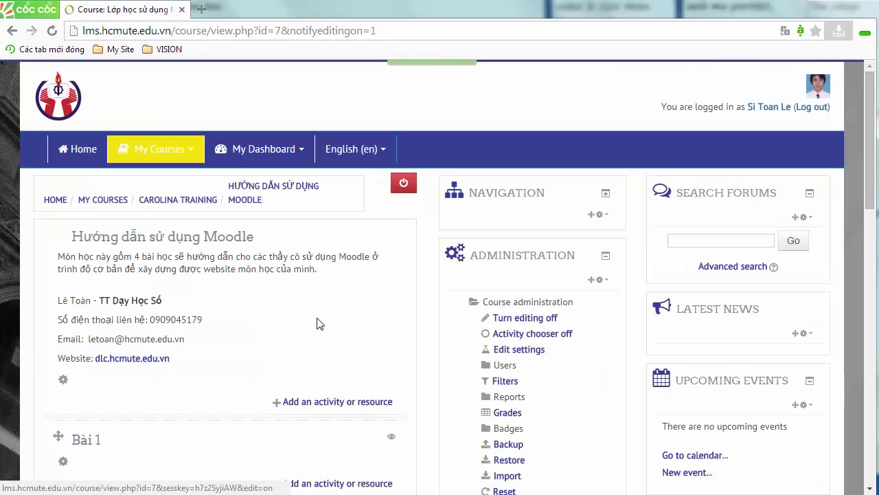
Turn off course editing and look over the list of lesson sections.
click(411, 180)
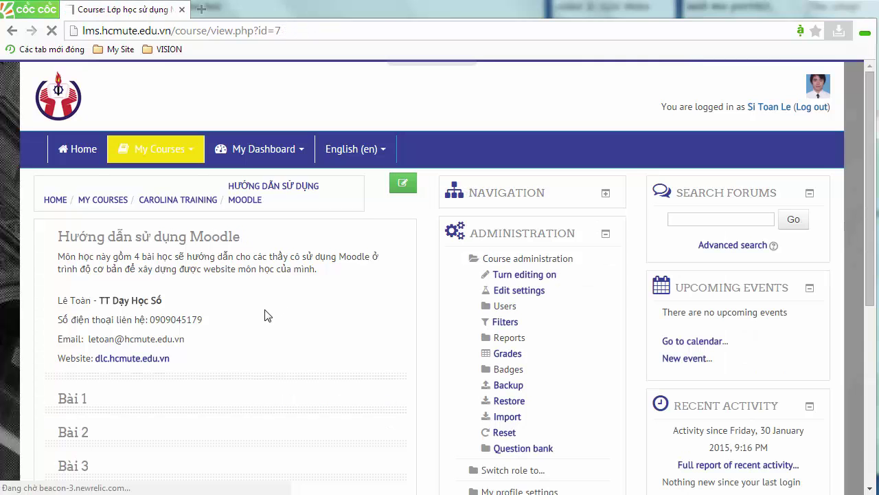
scroll(266, 315, down, 5)
scroll(94, 431, up, 3)
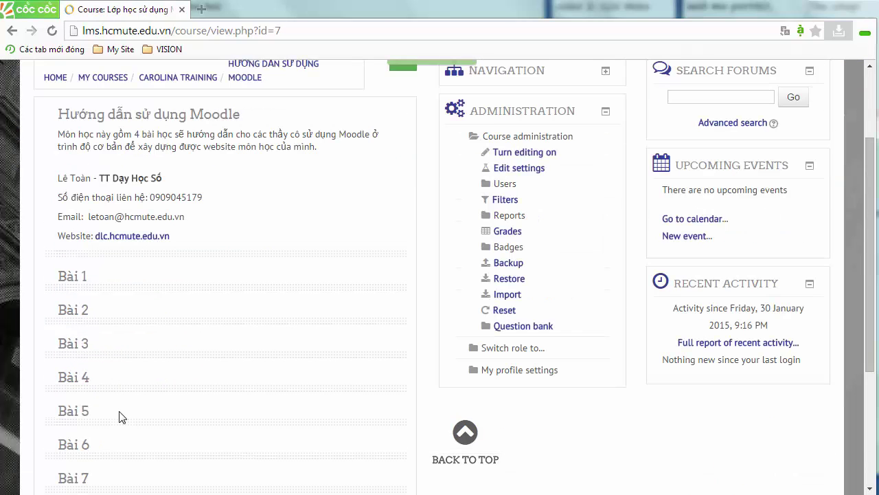